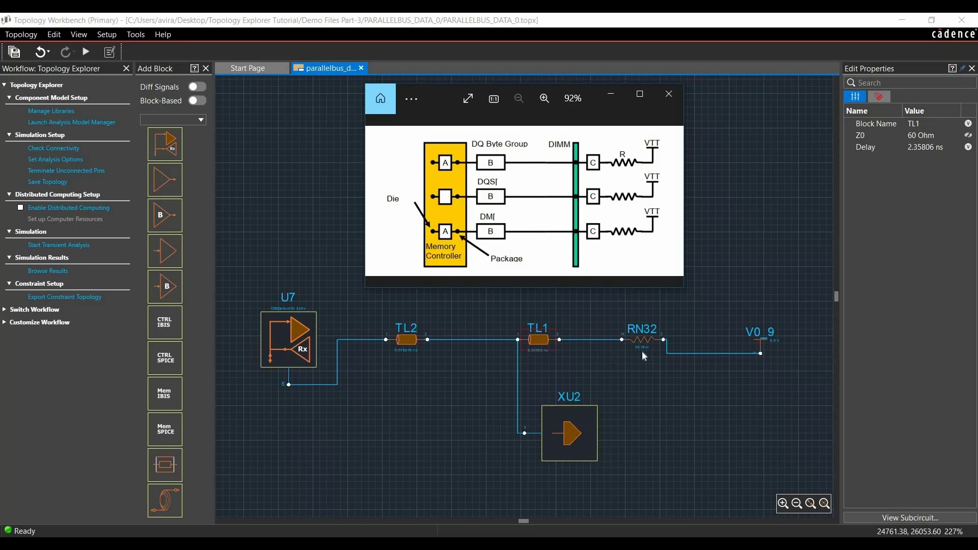
Step: Examine the reference diagram of the memory device, series resistors and connector, and close it
{"action": "left_click", "coordinate": [438, 378]}
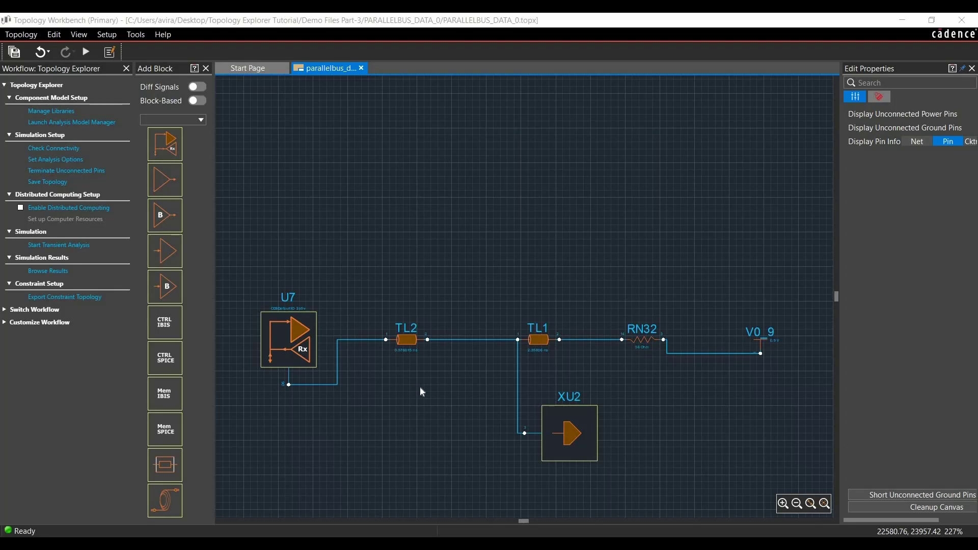
{"action": "key", "text": "alt+Tab"}
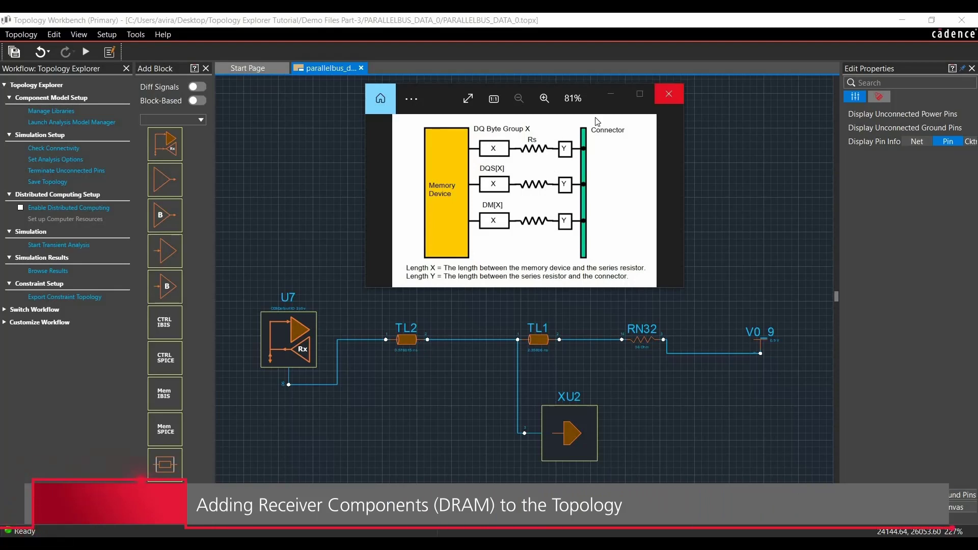
{"action": "left_click", "coordinate": [669, 94]}
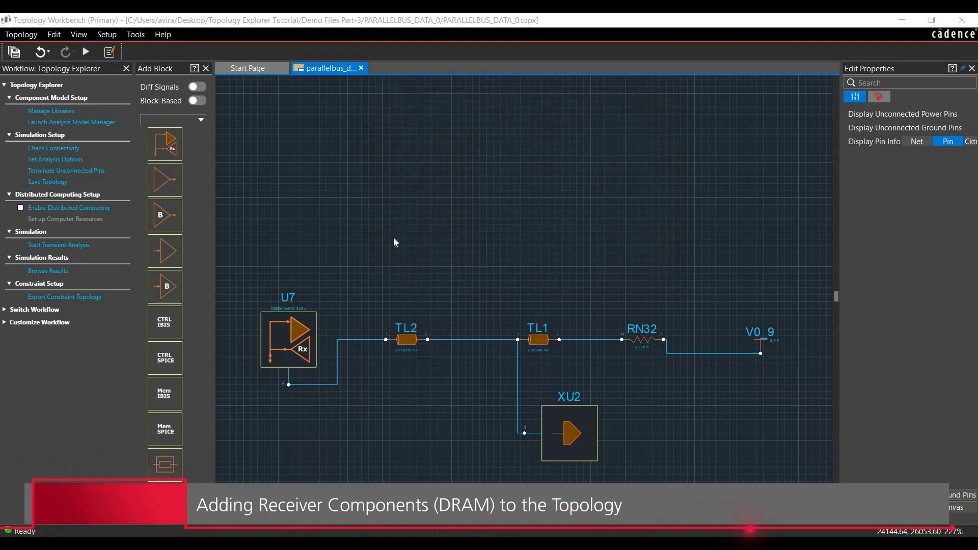
Step: Place an IBIS Tx/Rx IO block and a resistor in the empty area above the existing topology
{"action": "left_click", "coordinate": [161, 147]}
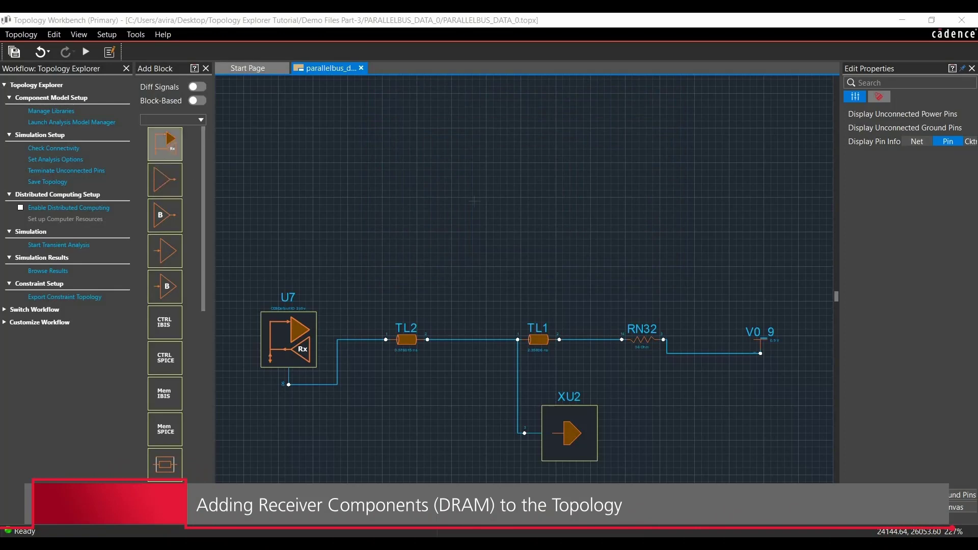
{"action": "left_click", "coordinate": [555, 156]}
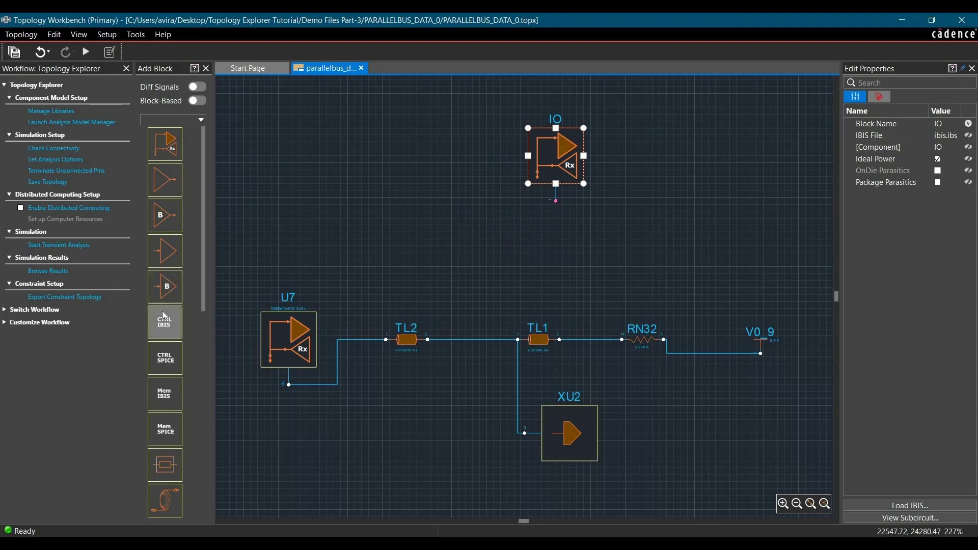
{"action": "scroll", "coordinate": [169, 254], "scroll_direction": "down", "scroll_amount": 5}
{"action": "left_click", "coordinate": [167, 252]}
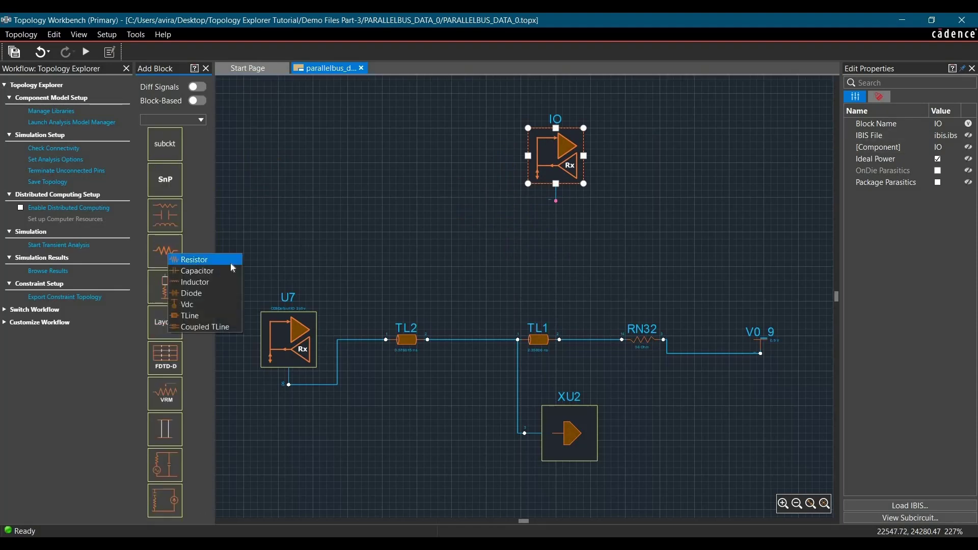
{"action": "left_click", "coordinate": [230, 263]}
{"action": "left_click", "coordinate": [511, 214]}
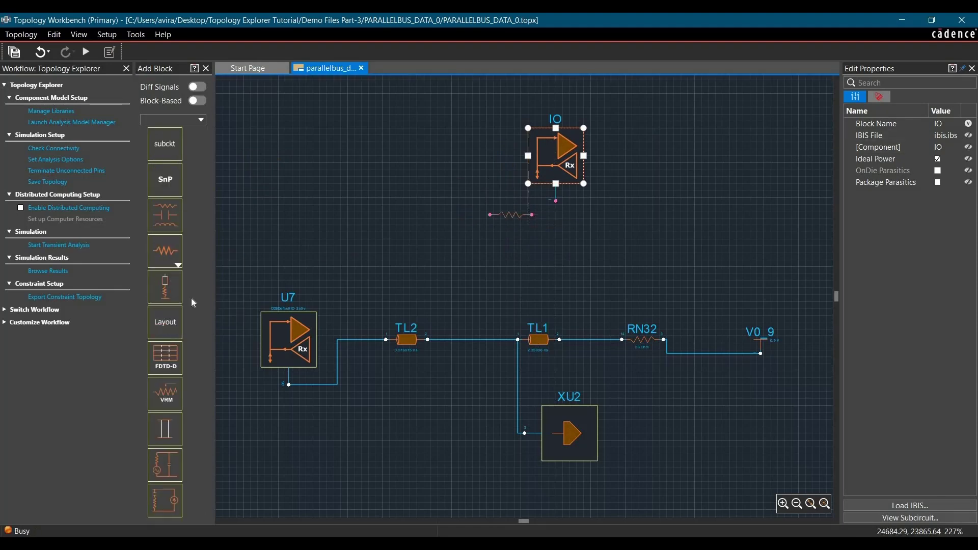
Step: Add a TLine below the resistor, shift it closer to the main net and rotate it upright
{"action": "left_click", "coordinate": [176, 264]}
{"action": "left_click", "coordinate": [214, 318]}
{"action": "left_click", "coordinate": [438, 246]}
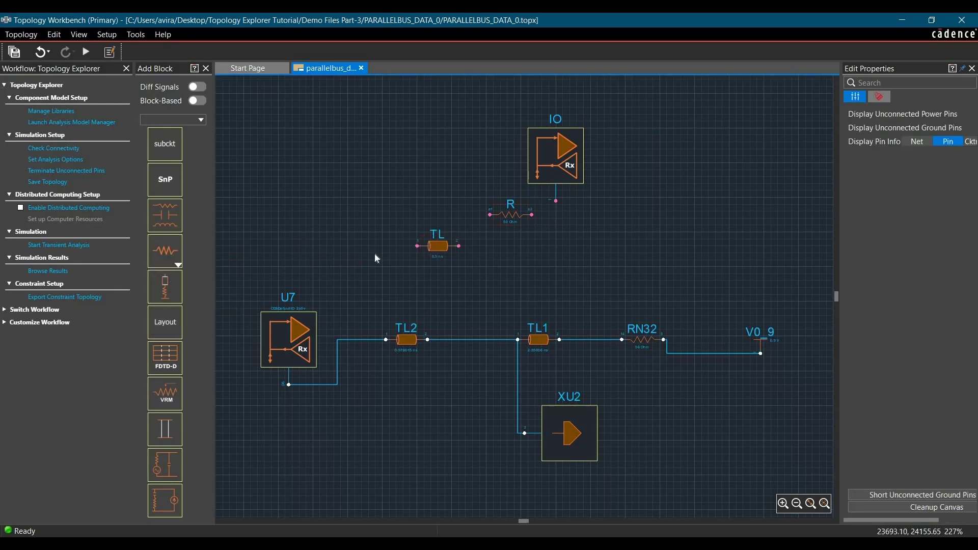
{"action": "left_click_drag", "start_coordinate": [438, 246], "coordinate": [487, 274]}
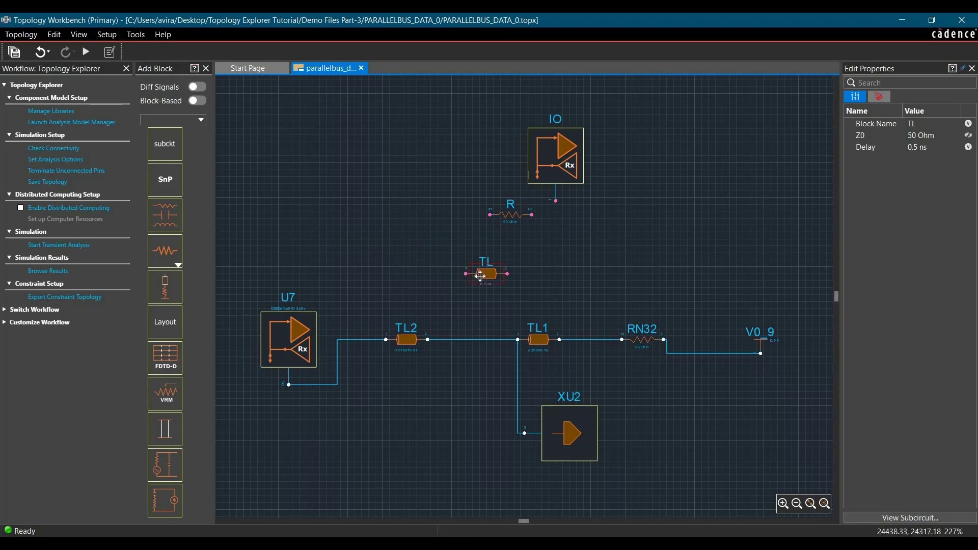
{"action": "key", "text": "r"}
Step: Rotate the resistor upright above the transmission line and link it to the IO block through a pasted horizontal transmission line
{"action": "left_click", "coordinate": [509, 214]}
{"action": "key", "text": "r"}
{"action": "mouse_move", "coordinate": [510, 215]}
{"action": "left_mouse_down"}
{"action": "mouse_move", "coordinate": [484, 236]}
{"action": "mouse_move", "coordinate": [506, 197]}
{"action": "left_mouse_up"}
{"action": "key", "text": "ctrl+v"}
{"action": "key", "text": "r"}
{"action": "left_click_drag", "start_coordinate": [527, 197], "coordinate": [576, 170]}
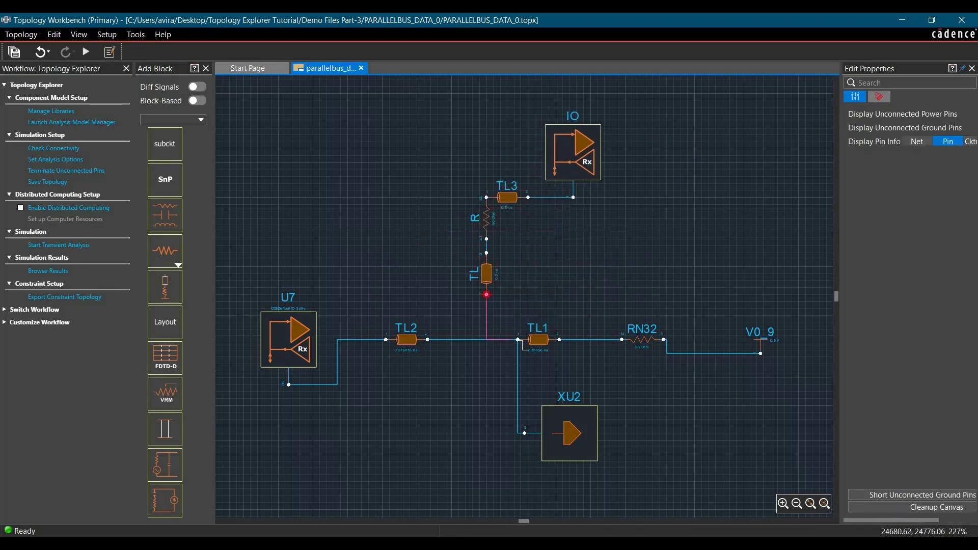
Step: Assign the memory_dram IBIS file from Demo Files Part-3\ibis to the new IO block, using component MT47H128M4CB and pin C2
{"action": "left_click", "coordinate": [579, 139]}
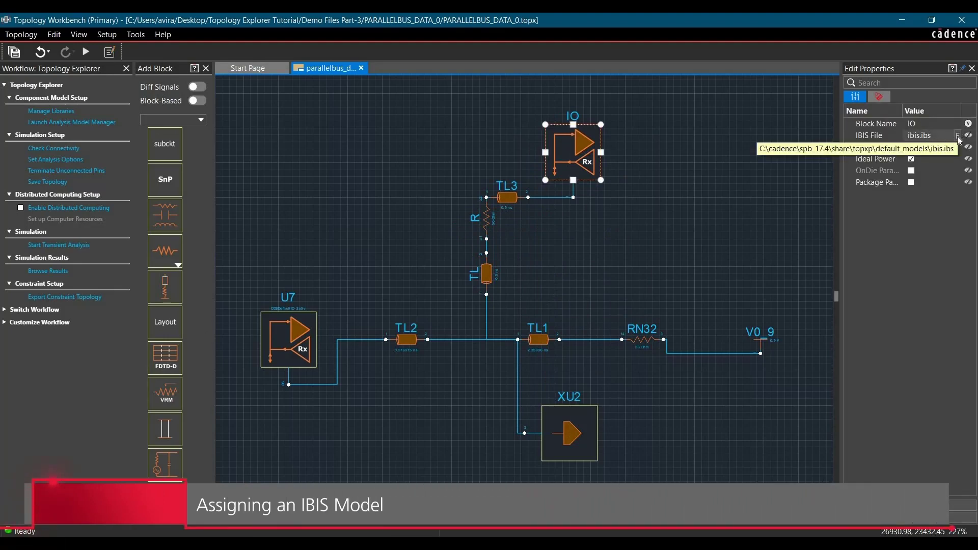
{"action": "left_click", "coordinate": [958, 136]}
{"action": "left_click", "coordinate": [492, 102]}
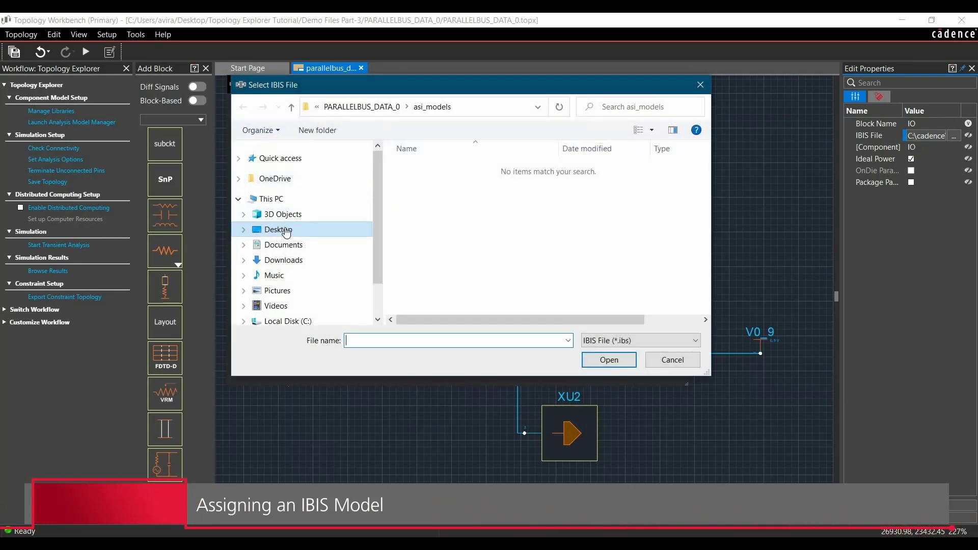
{"action": "left_click", "coordinate": [287, 230]}
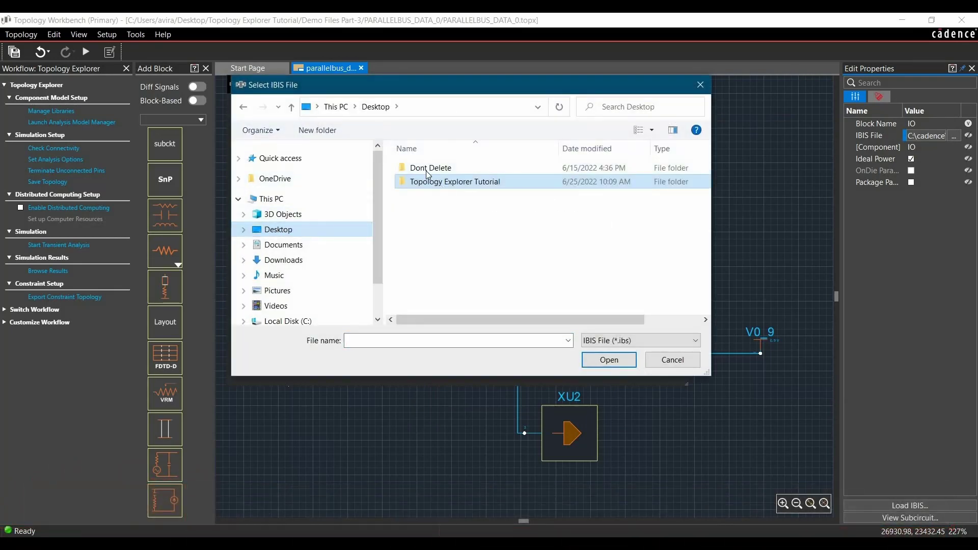
{"action": "double_click", "coordinate": [431, 183]}
{"action": "double_click", "coordinate": [425, 197]}
{"action": "double_click", "coordinate": [426, 172]}
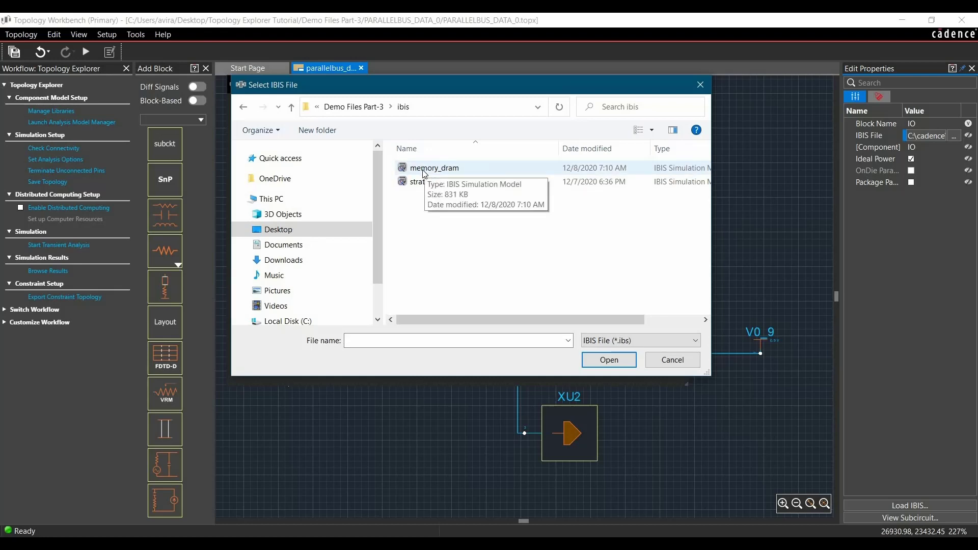
{"action": "left_click", "coordinate": [425, 169]}
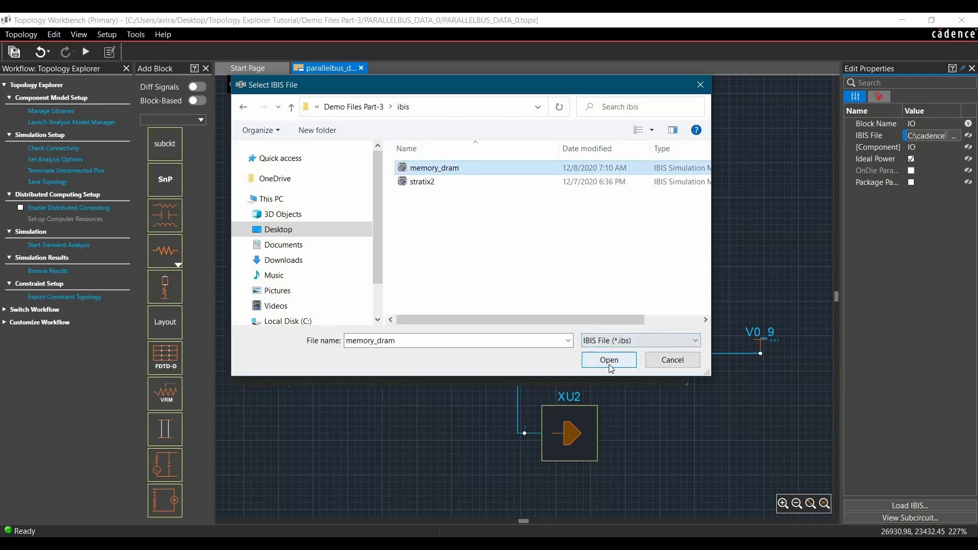
{"action": "left_click", "coordinate": [609, 360]}
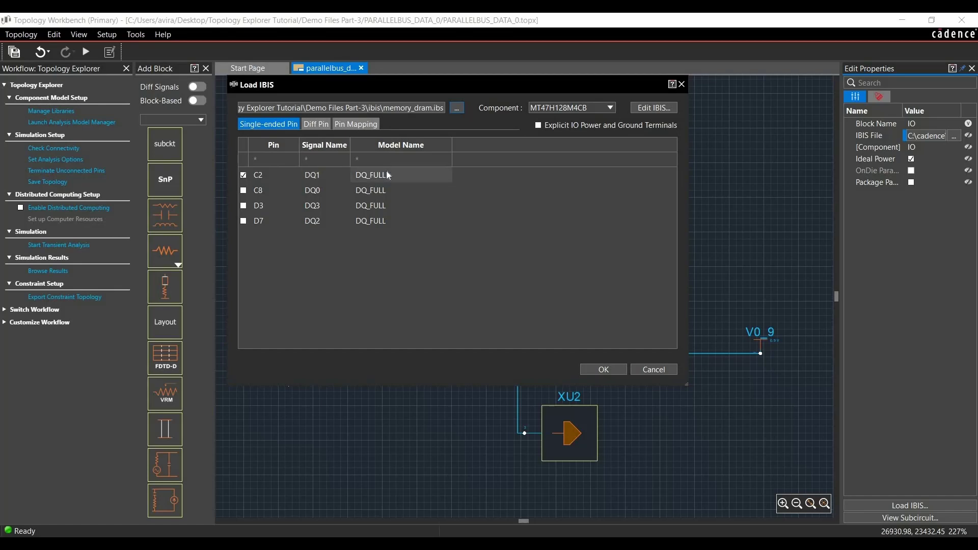
{"action": "left_click", "coordinate": [603, 370]}
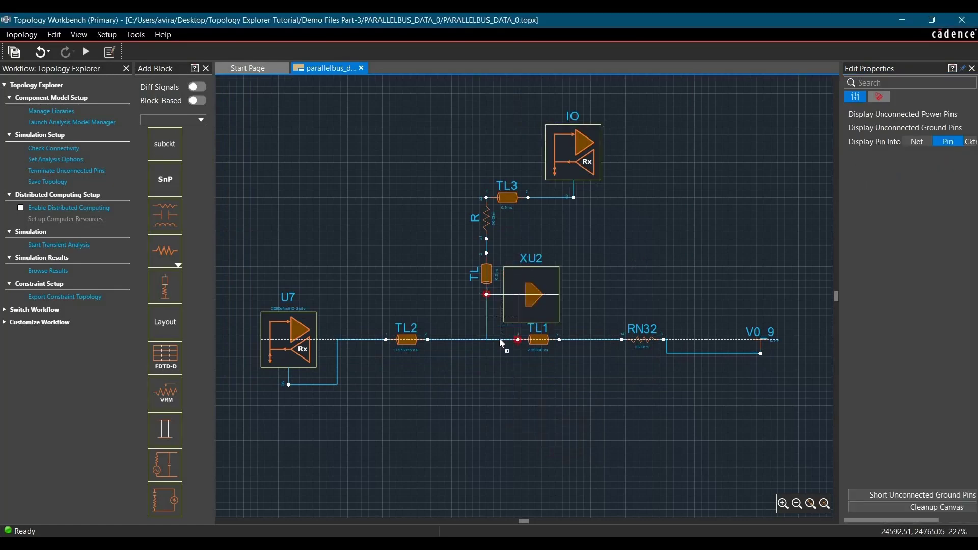
Step: Rearrange the blocks, spreading out the new IO branch and lowering TL1, TL2, RN32 and V0_9 into one row beneath XU2
{"action": "left_click_drag", "start_coordinate": [486, 217], "coordinate": [487, 204]}
{"action": "left_click_drag", "start_coordinate": [507, 197], "coordinate": [530, 197]}
{"action": "left_click_drag", "start_coordinate": [573, 152], "coordinate": [586, 139]}
{"action": "left_click_drag", "start_coordinate": [538, 339], "coordinate": [535, 381]}
{"action": "left_click_drag", "start_coordinate": [407, 339], "coordinate": [382, 385]}
{"action": "left_click_drag", "start_coordinate": [641, 339], "coordinate": [604, 380]}
{"action": "left_click_drag", "start_coordinate": [760, 346], "coordinate": [652, 371]}
{"action": "left_click_drag", "start_coordinate": [522, 294], "coordinate": [522, 316]}
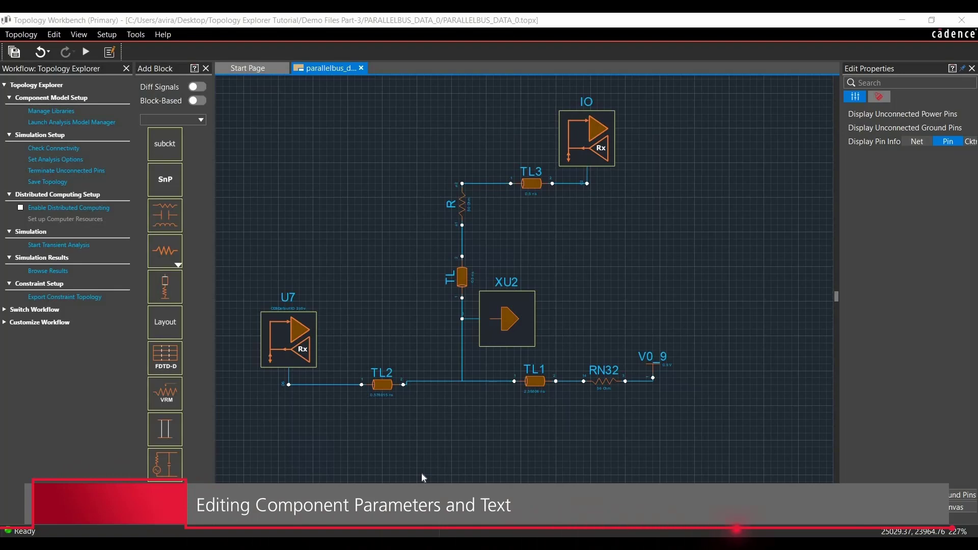
Step: Set the resistance of resistor R2 to 22 Ohm
{"action": "scroll", "coordinate": [384, 426], "scroll_direction": "up", "scroll_amount": 1}
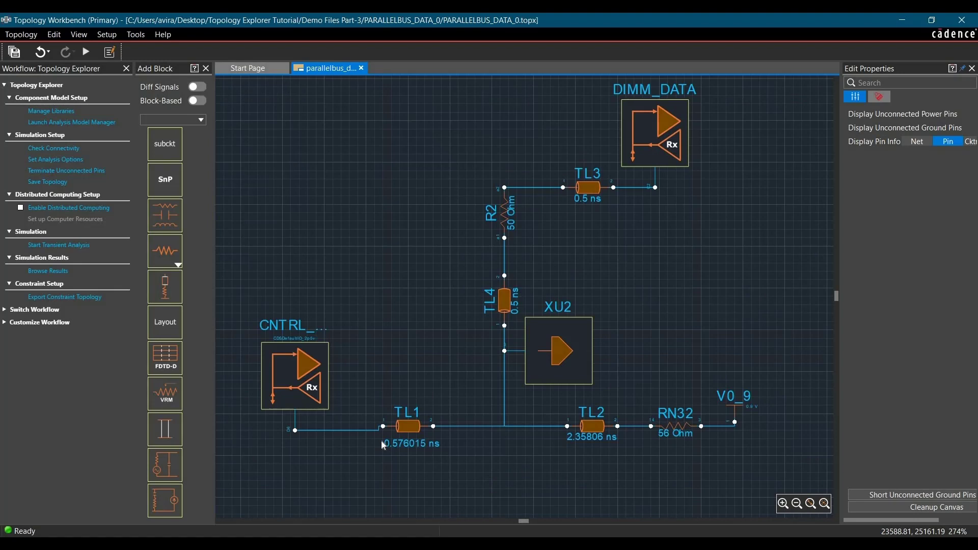
{"action": "left_click", "coordinate": [501, 210]}
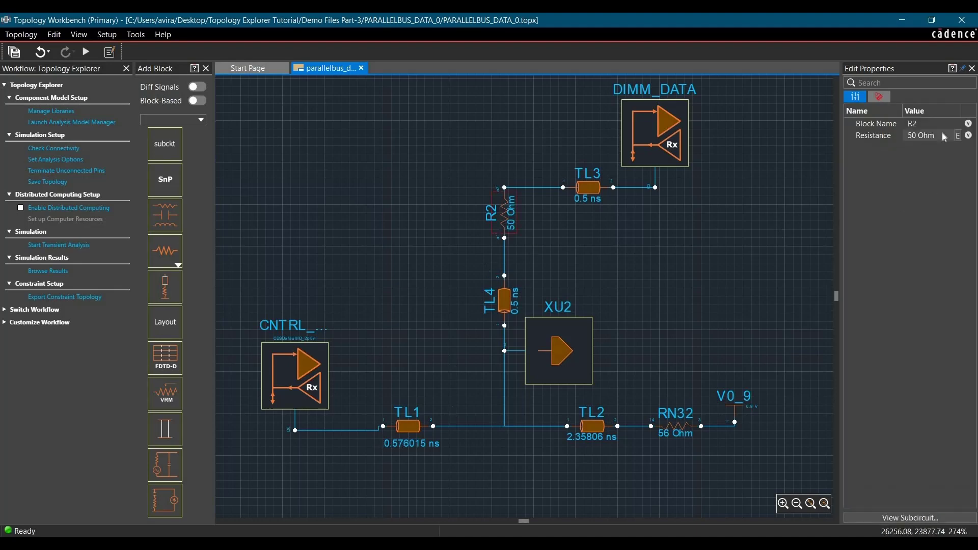
{"action": "double_click", "coordinate": [917, 136]}
{"action": "left_click", "coordinate": [917, 136]}
{"action": "key", "text": "BackSpace"}
{"action": "key", "text": "BackSpace"}
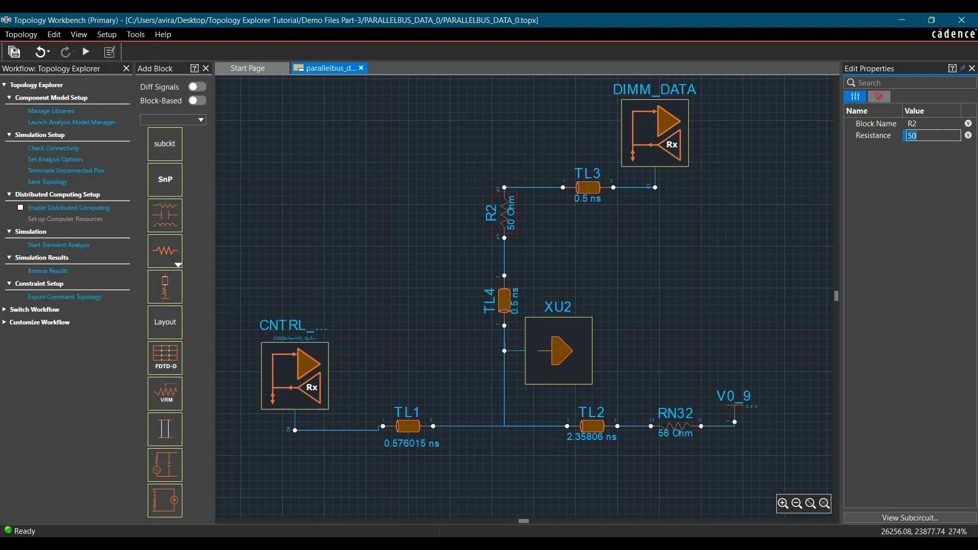
{"action": "type", "text": "22"}
{"action": "left_click", "coordinate": [329, 317]}
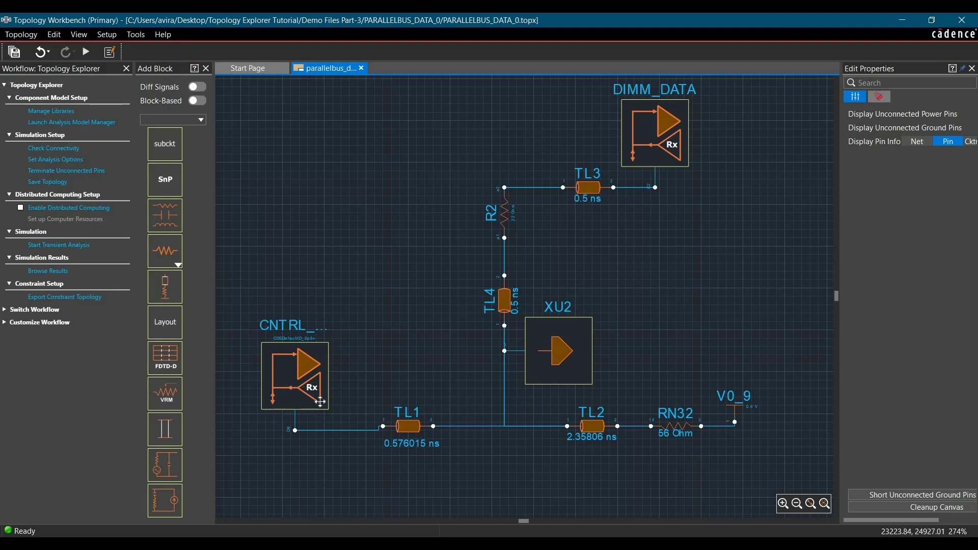
Step: Make the CNTRL_DATA block the transmitter
{"action": "right_click", "coordinate": [302, 367]}
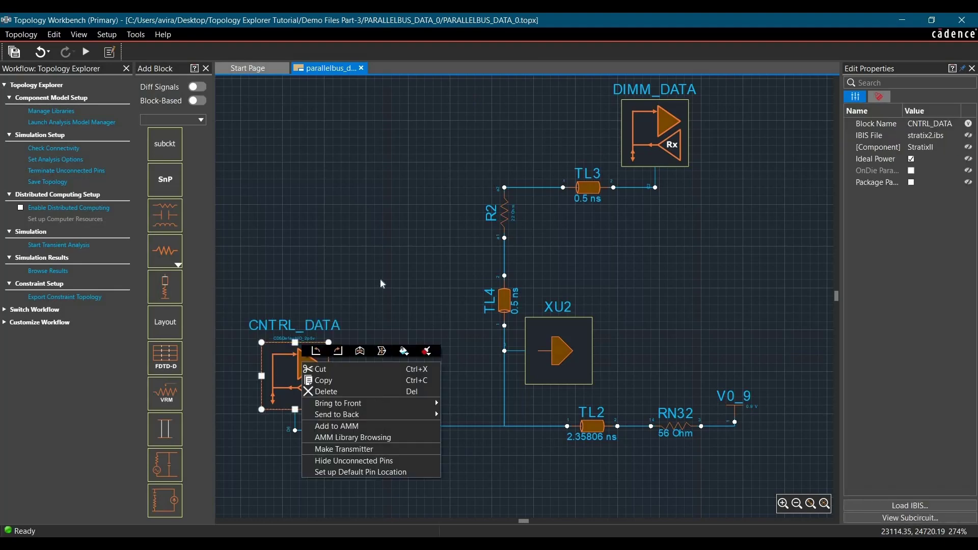
{"action": "left_click", "coordinate": [380, 279]}
{"action": "left_click", "coordinate": [321, 357]}
{"action": "right_click", "coordinate": [324, 362]}
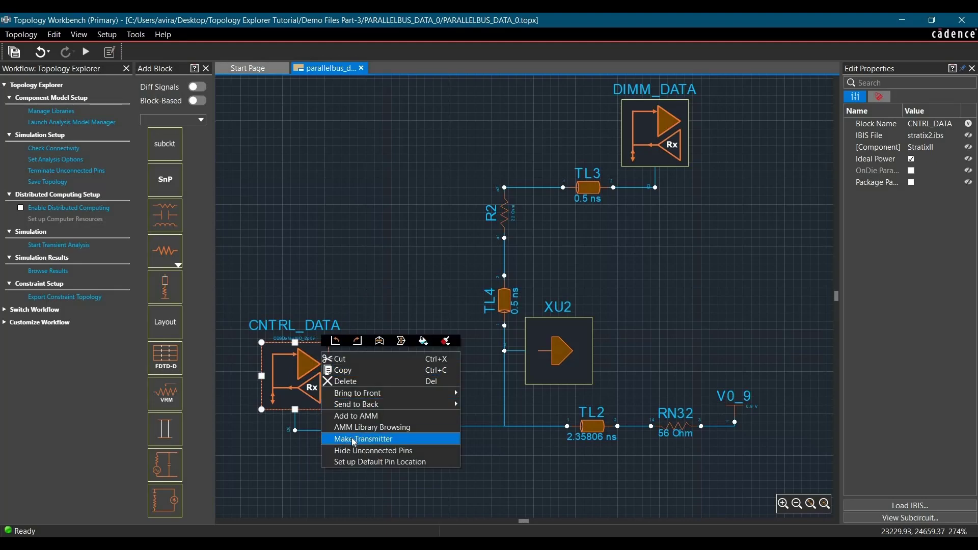
{"action": "left_click", "coordinate": [355, 440]}
{"action": "left_click", "coordinate": [388, 364]}
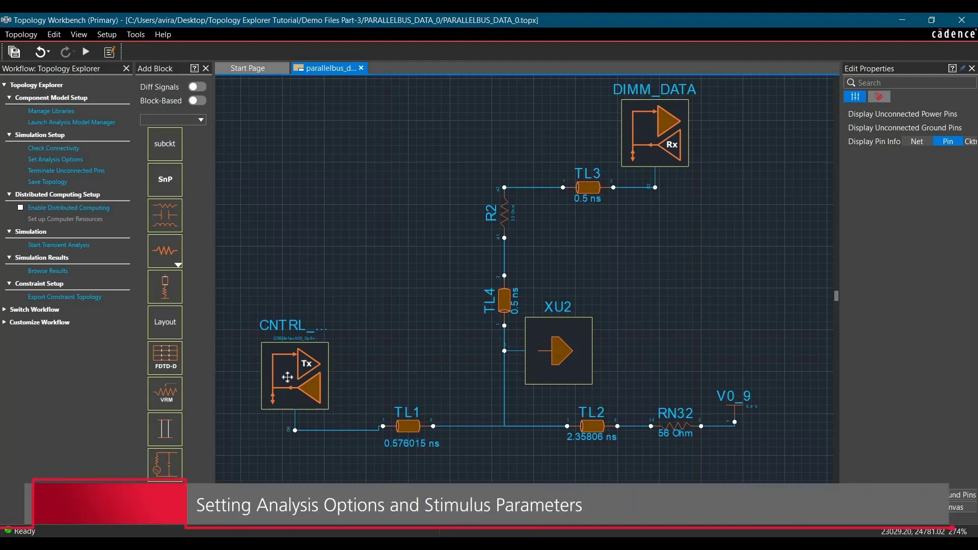
Step: In the analysis options, set the CNTRL_DATA signal's data rate to 0.532 Gbps and its number of bits to 532
{"action": "left_click", "coordinate": [37, 159]}
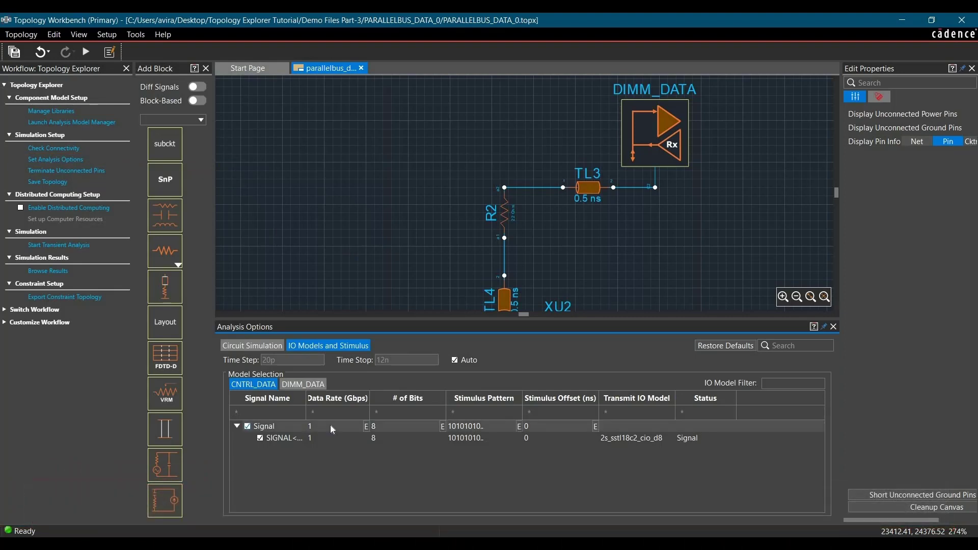
{"action": "double_click", "coordinate": [330, 425]}
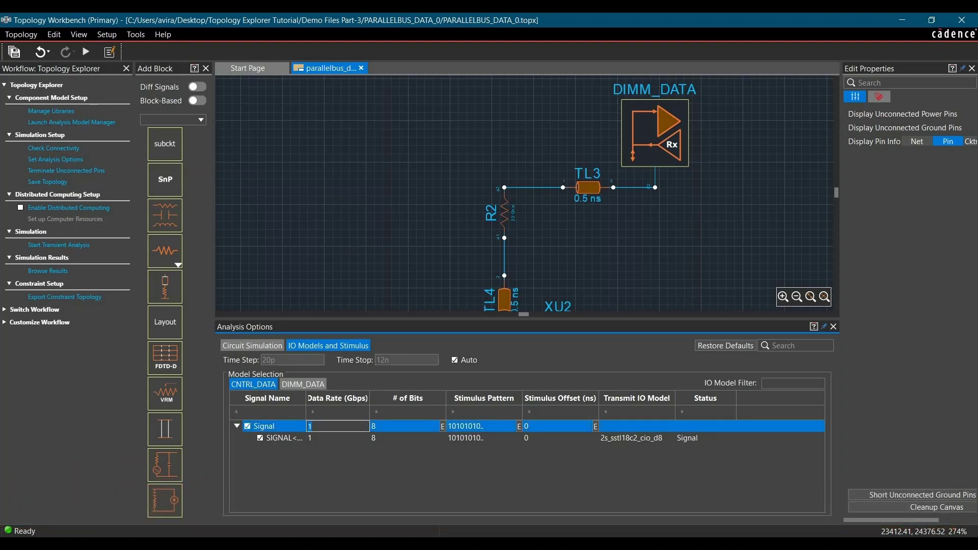
{"action": "type", "text": "0.532"}
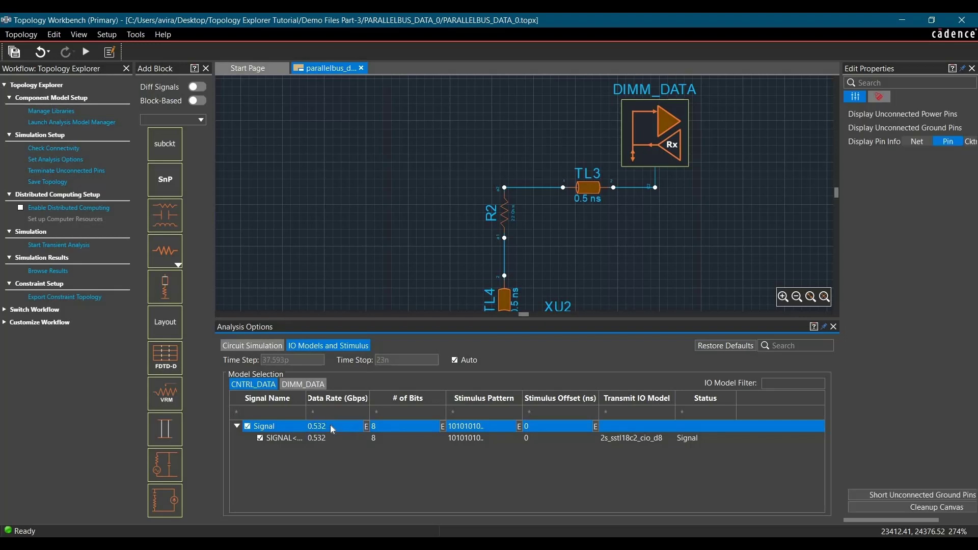
{"action": "left_click", "coordinate": [317, 462]}
{"action": "double_click", "coordinate": [395, 426]}
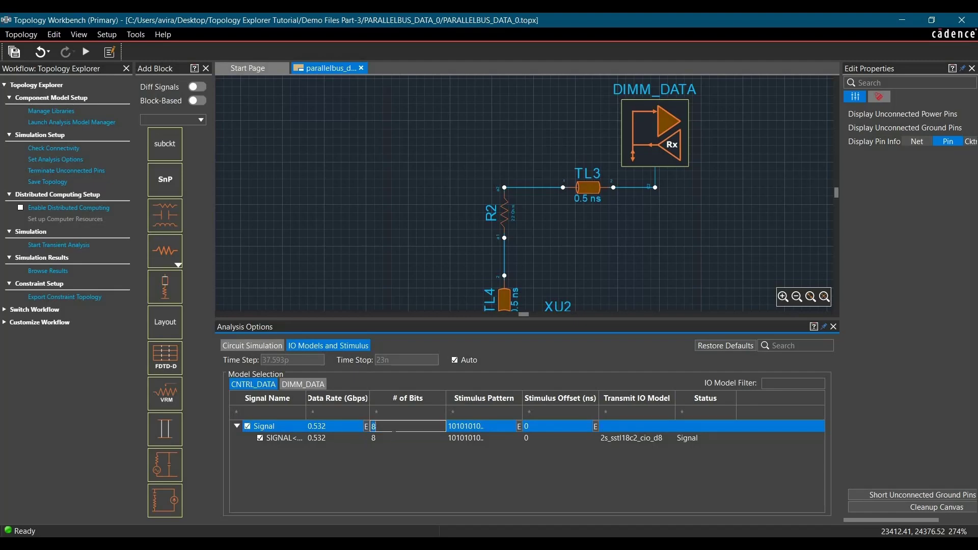
{"action": "type", "text": "532"}
{"action": "key", "text": "Return"}
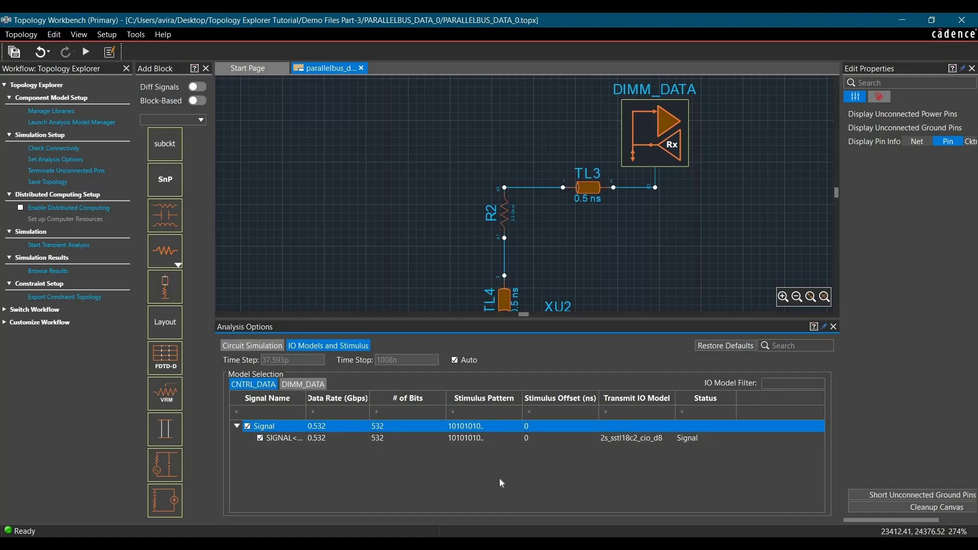
Step: Define a Random stimulus pattern of 532 bits with seed 1 for the CNTRL_DATA signal, previewing it before applying
{"action": "right_click", "coordinate": [490, 425]}
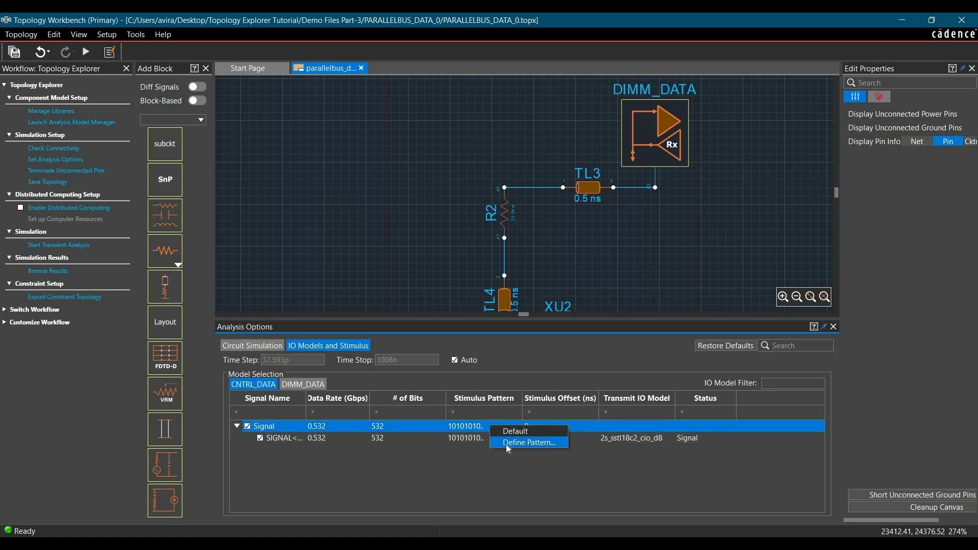
{"action": "left_click", "coordinate": [507, 448]}
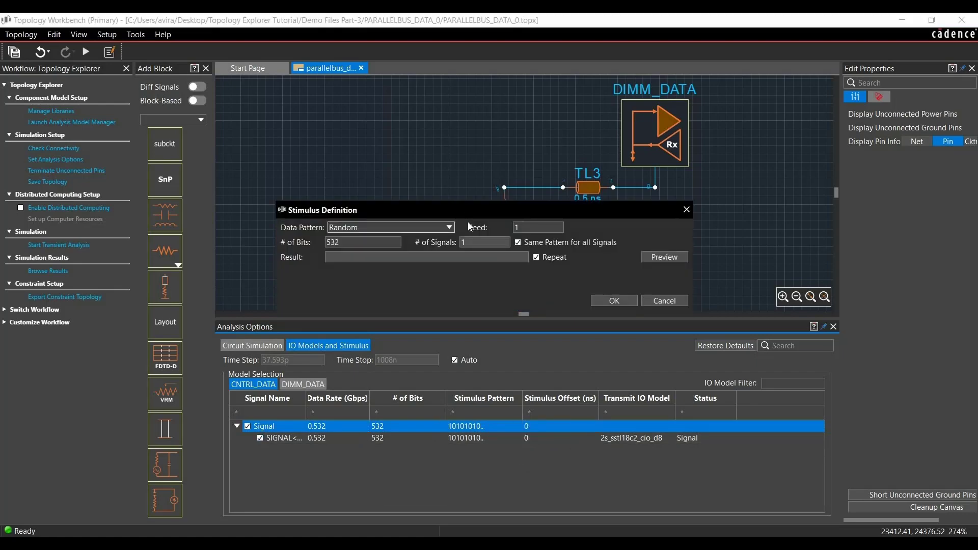
{"action": "left_click", "coordinate": [375, 227]}
{"action": "left_click", "coordinate": [371, 238]}
{"action": "left_click", "coordinate": [670, 257]}
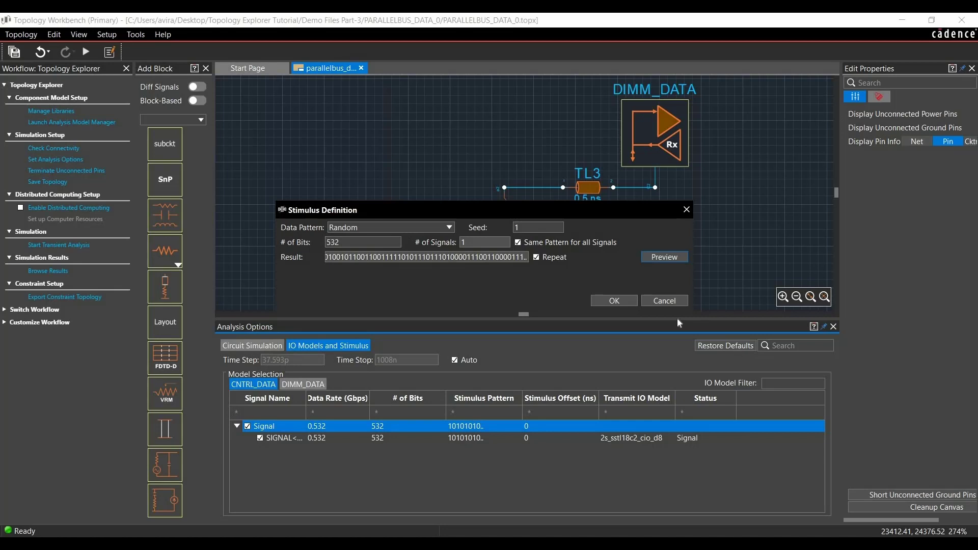
{"action": "left_click", "coordinate": [613, 301]}
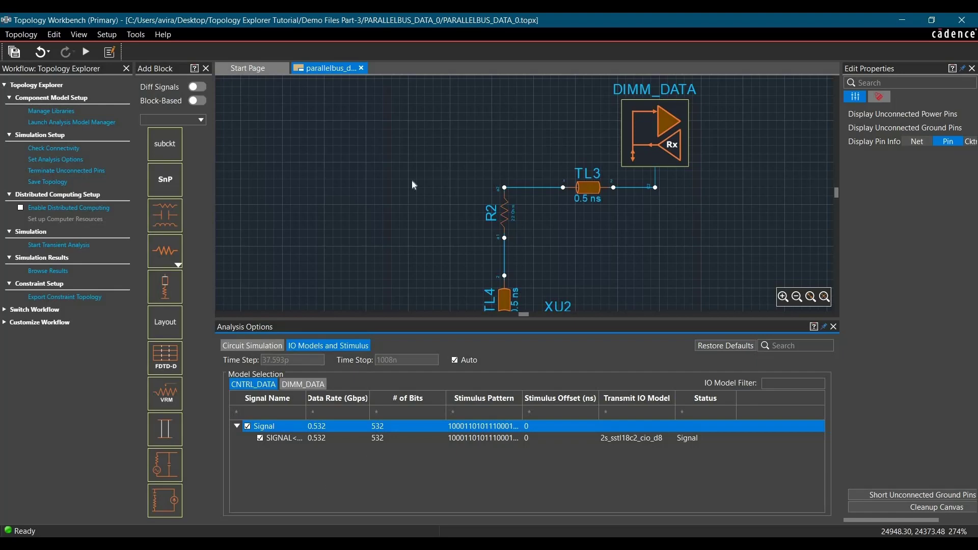
Step: Run the connectivity check for all Rx signals up to 1 GHz with 10 frequency points
{"action": "scroll", "coordinate": [423, 172], "scroll_direction": "down", "scroll_amount": 4}
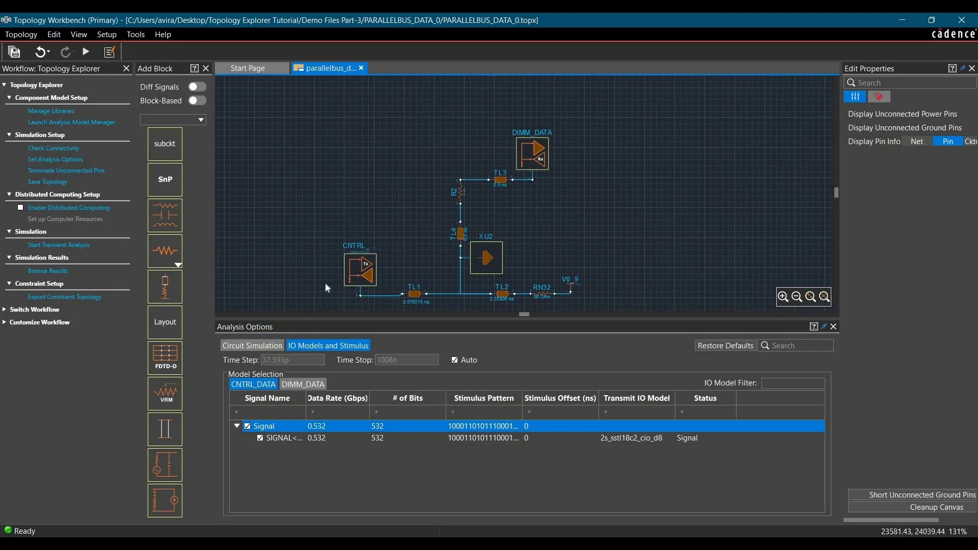
{"action": "left_click", "coordinate": [40, 150]}
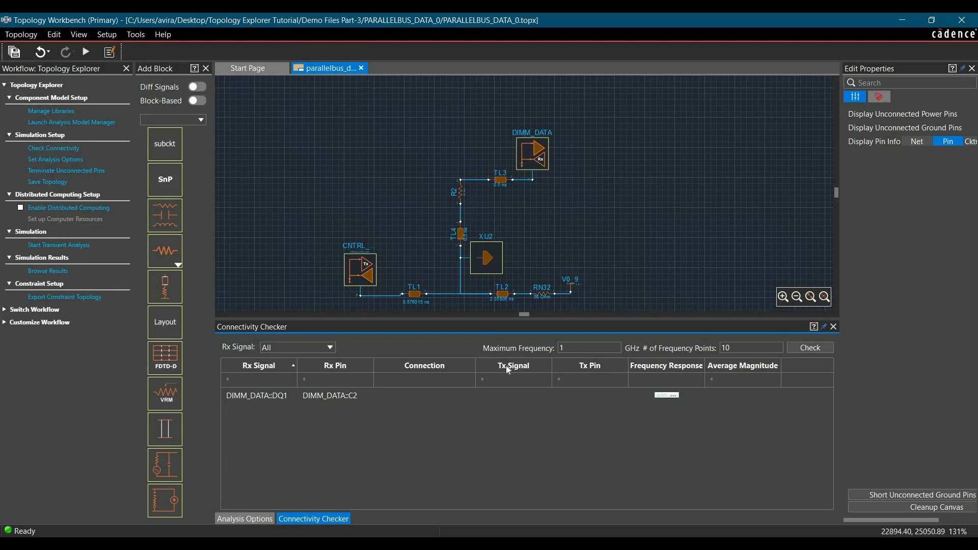
{"action": "left_click", "coordinate": [811, 348]}
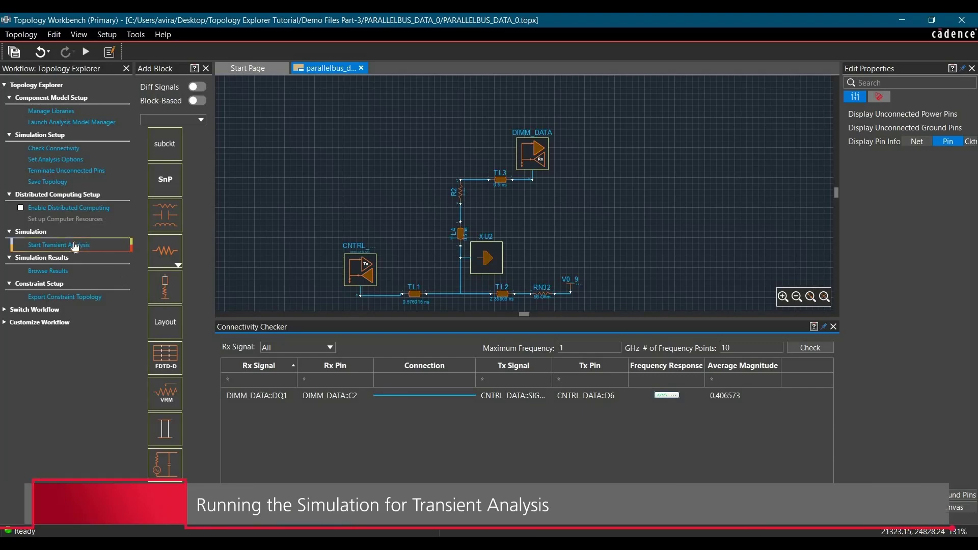
Step: Start the transient analysis and display the resulting DIMM_DATA DQ1 waveform as an eye diagram
{"action": "left_click", "coordinate": [44, 247]}
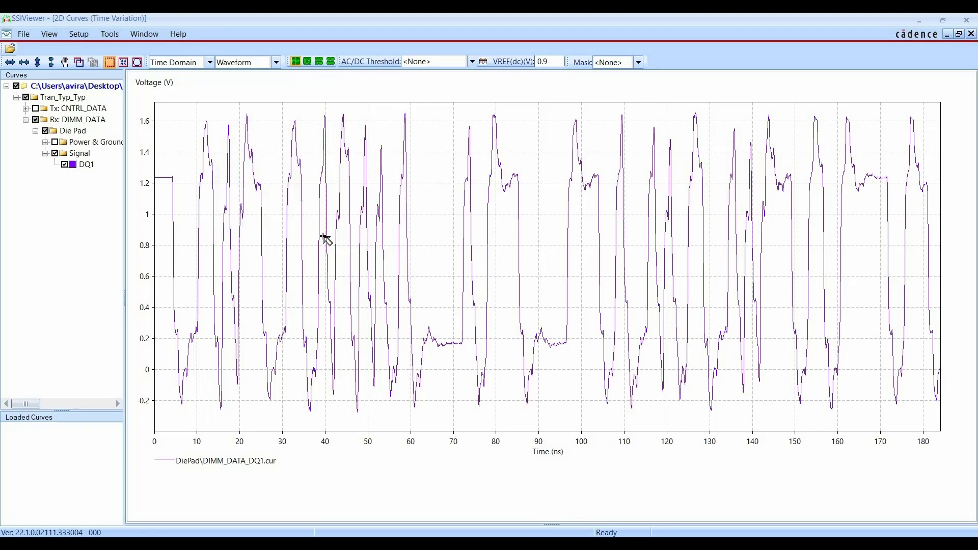
{"action": "left_click", "coordinate": [308, 62]}
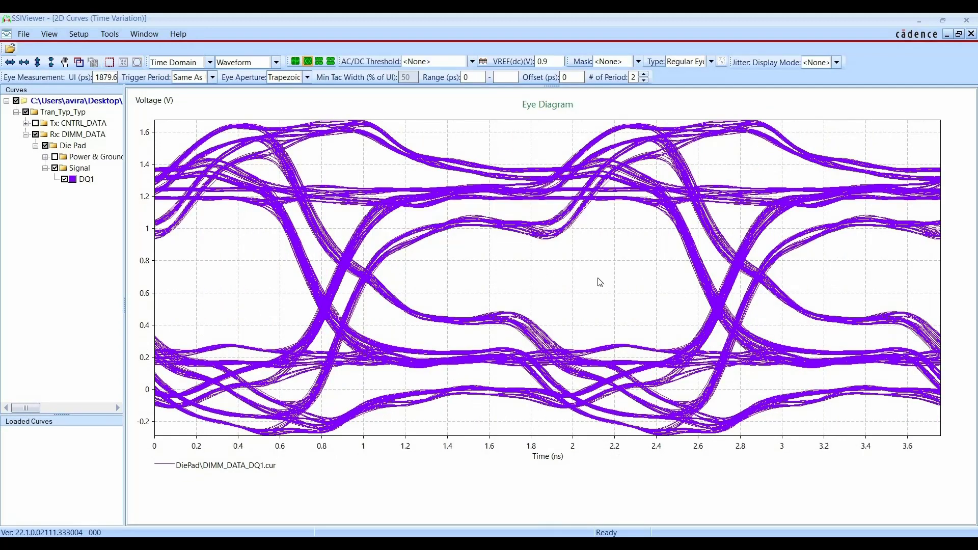